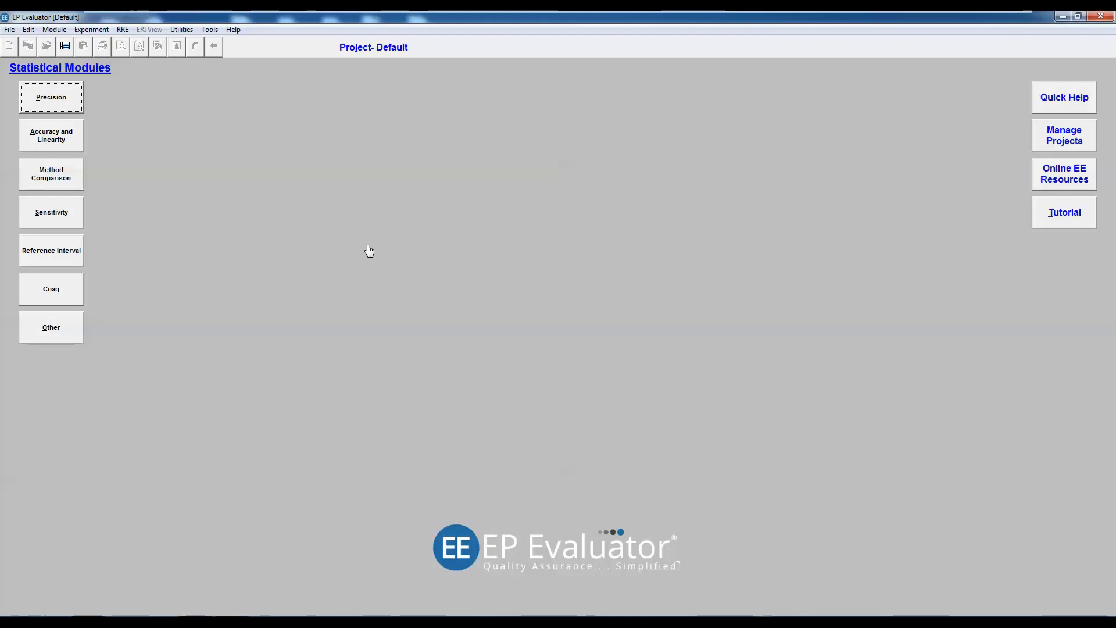
Enter the Simple Precision module and launch ODBC Data Acquisition
{"action": "left_click", "coordinate": [55, 100]}
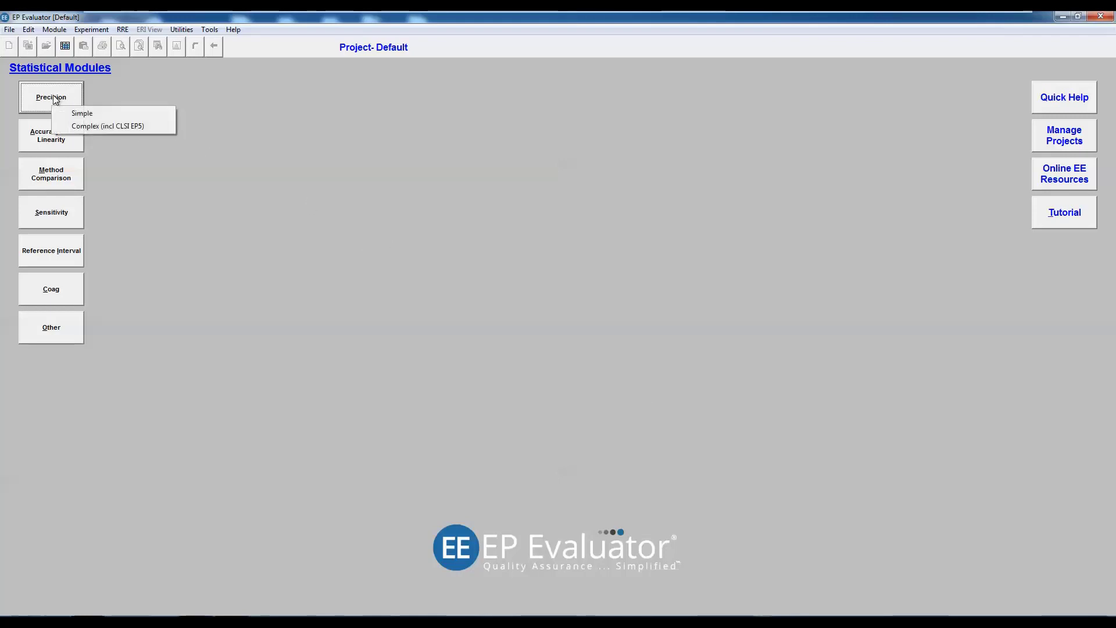
{"action": "left_click", "coordinate": [79, 113]}
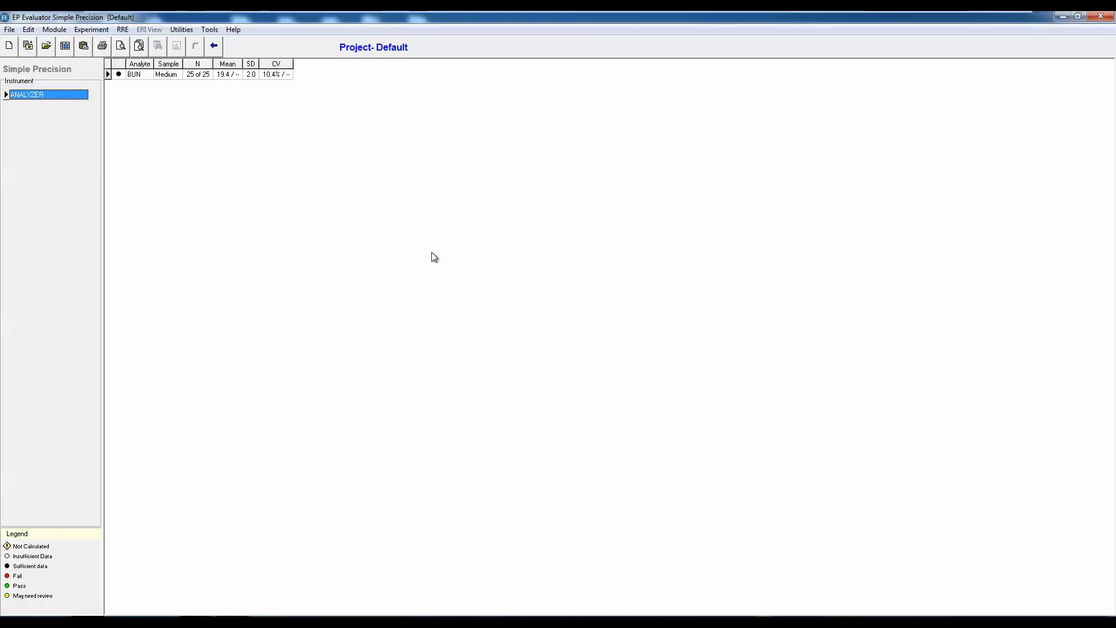
{"action": "left_click", "coordinate": [122, 30]}
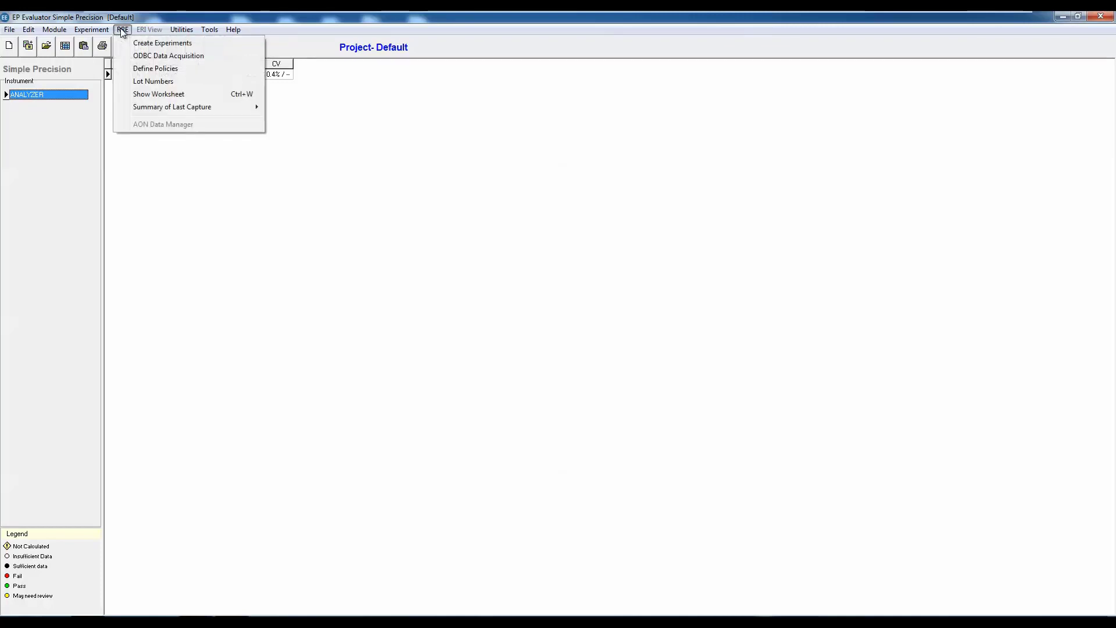
{"action": "left_click", "coordinate": [139, 56]}
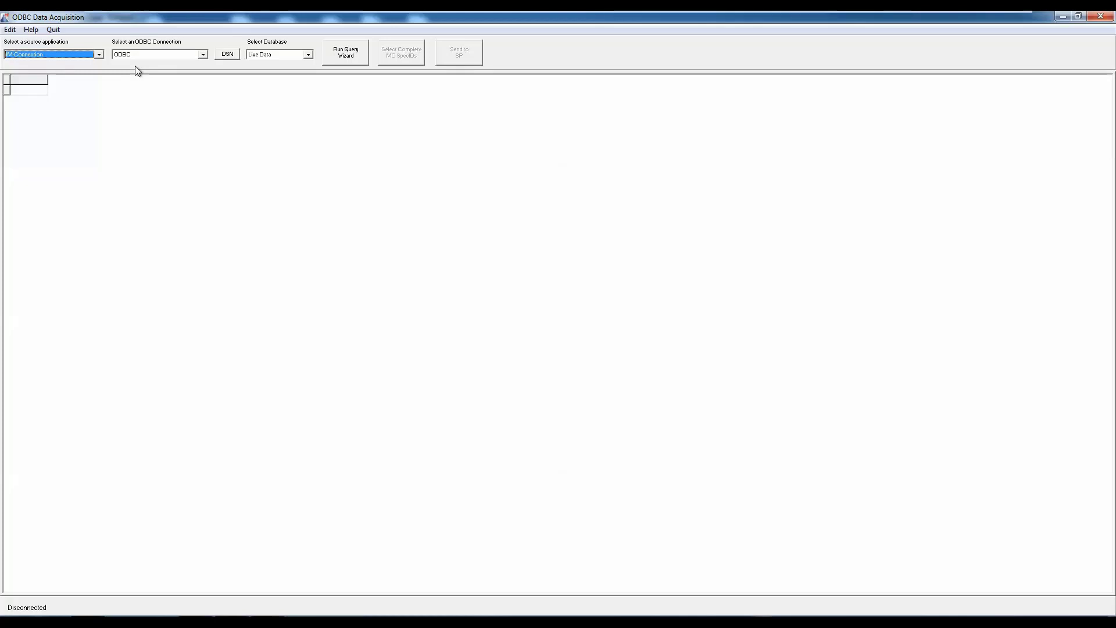
Set the data source to the ODBC connection with the Live Data database
{"action": "left_click", "coordinate": [203, 55]}
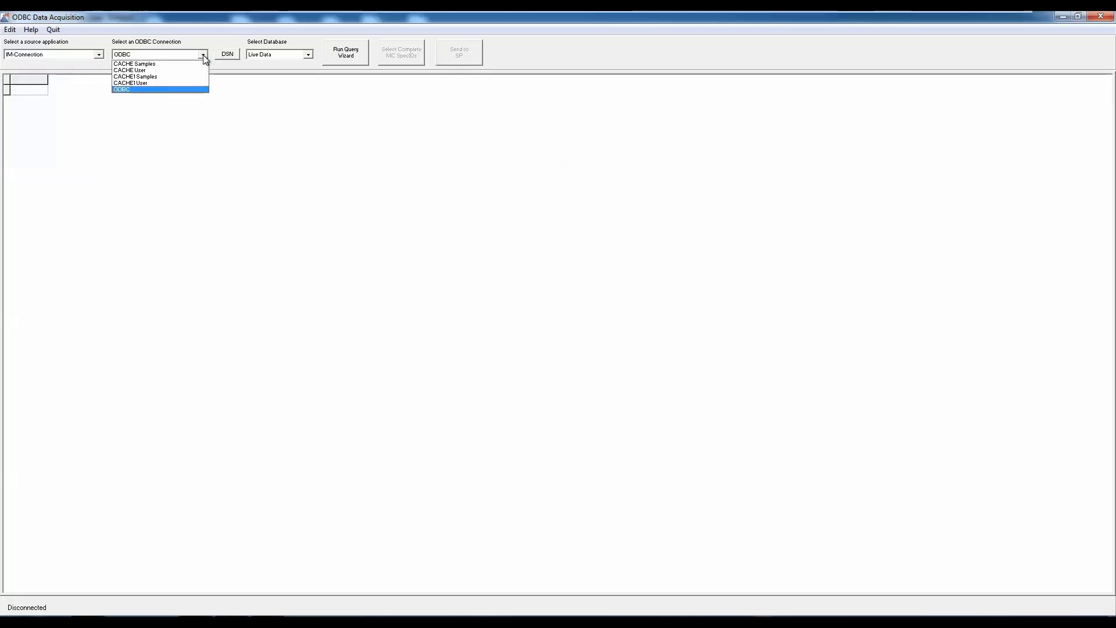
{"action": "left_click", "coordinate": [166, 90]}
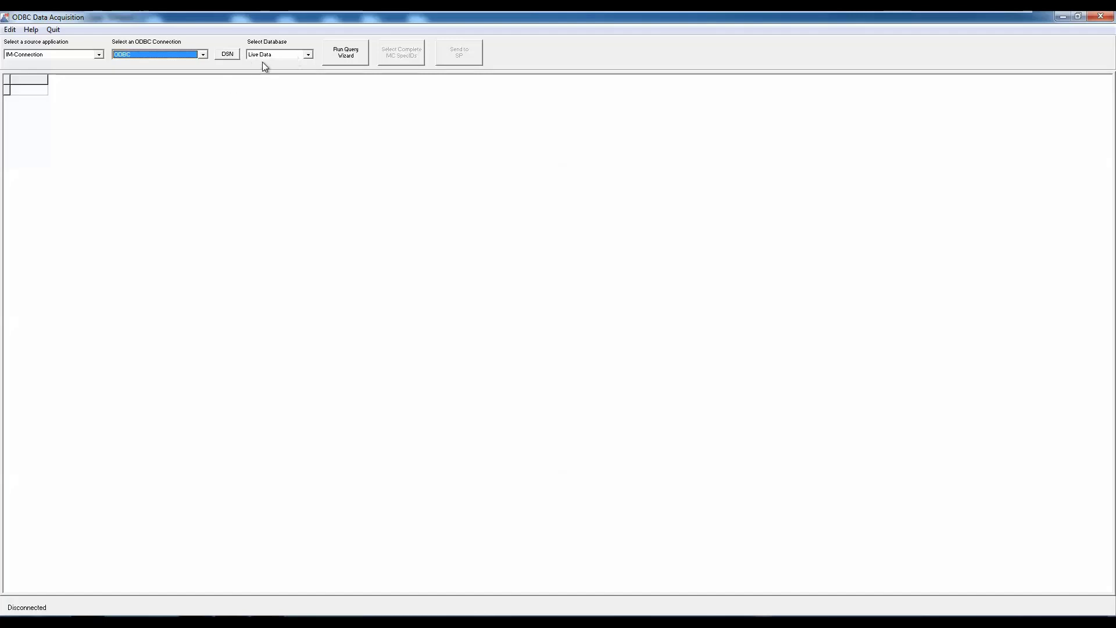
{"action": "left_click", "coordinate": [308, 55]}
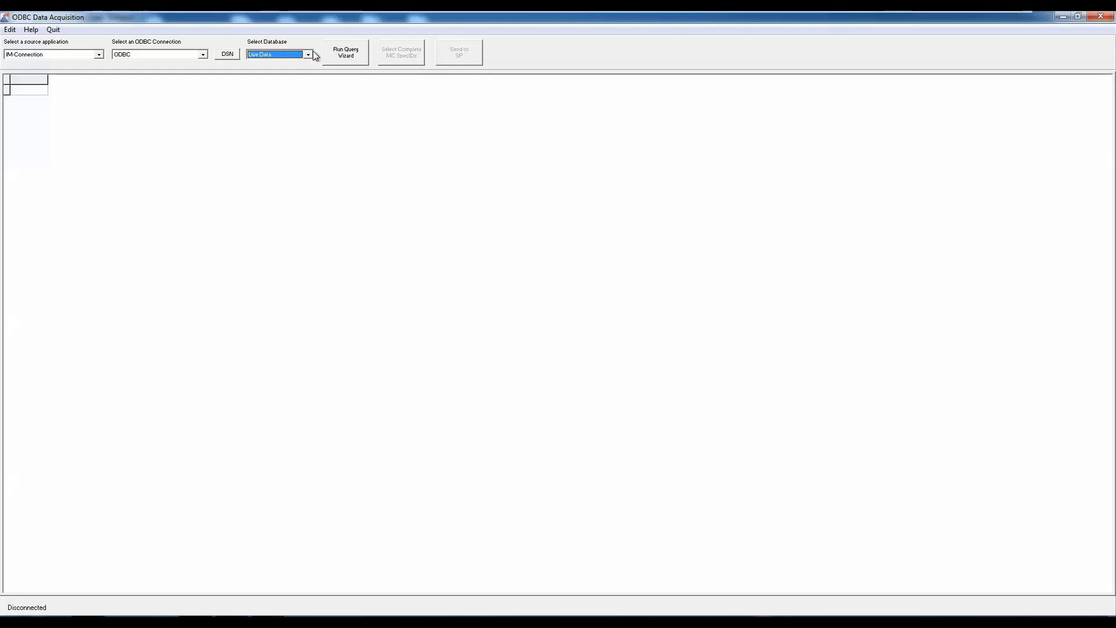
Start the query wizard, keep the preset observation date range without extra global filters, and query only the Chemistry 01 instrument
{"action": "left_click", "coordinate": [343, 53]}
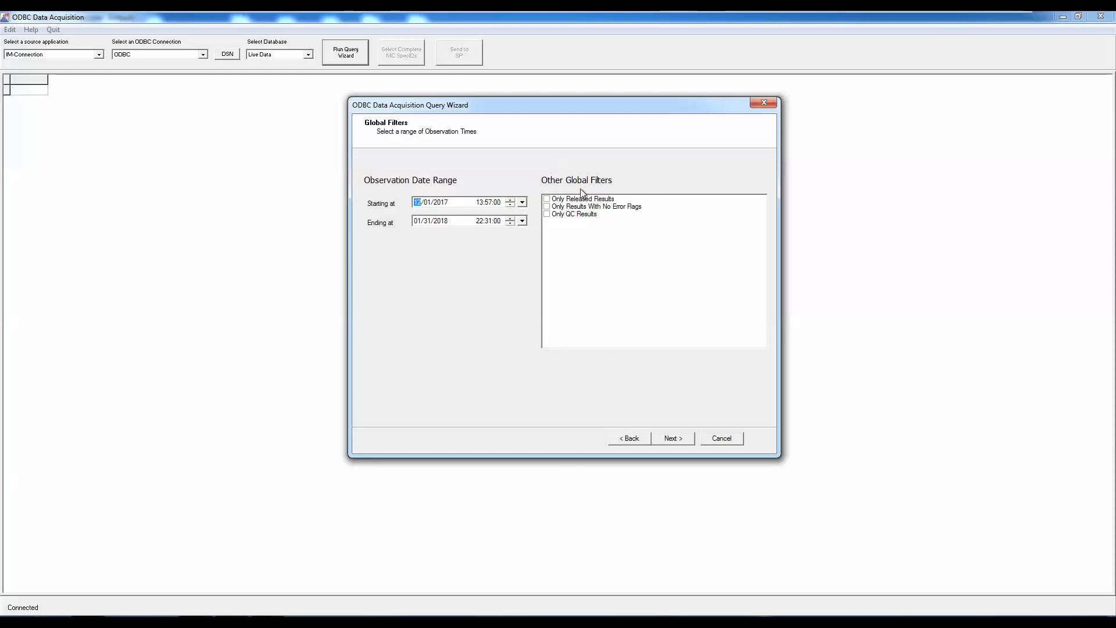
{"action": "left_click", "coordinate": [683, 440]}
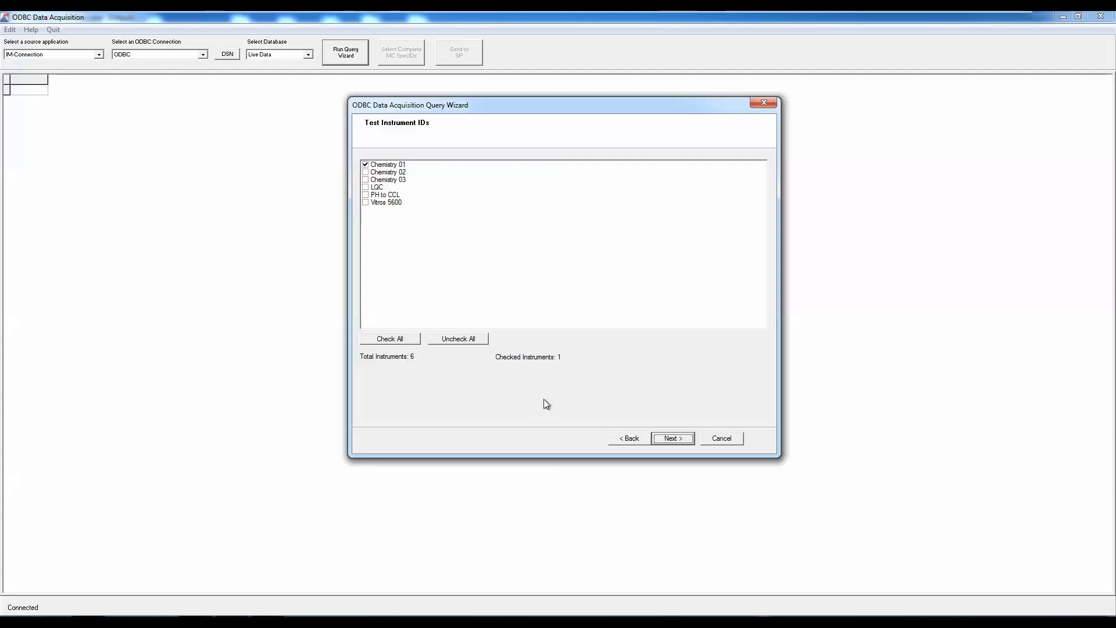
{"action": "left_click", "coordinate": [674, 438]}
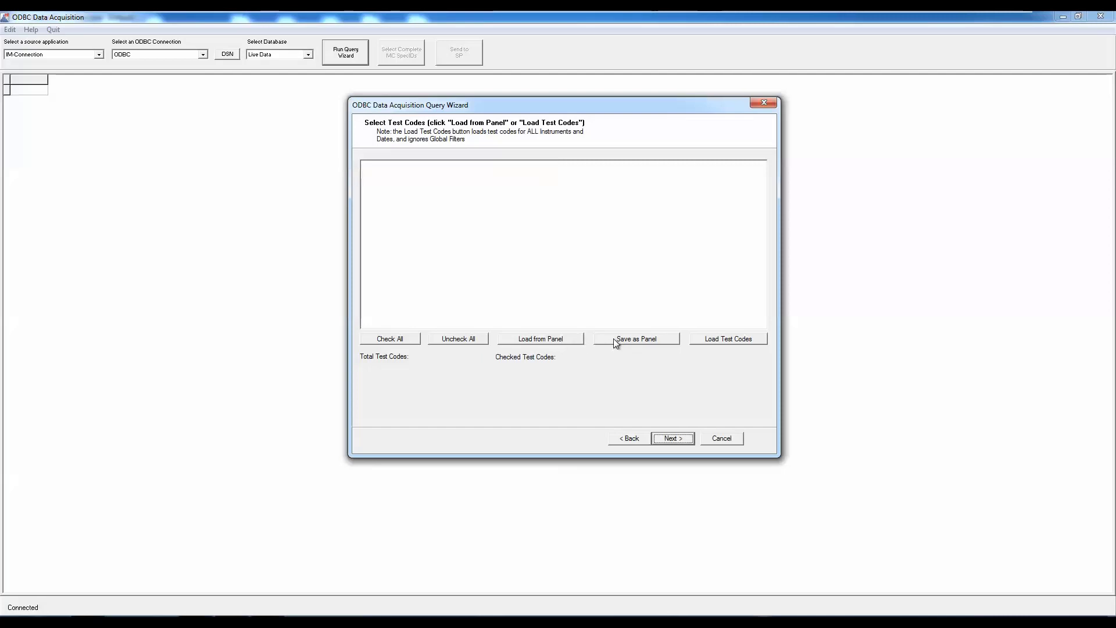
Load the test codes and restrict the query to ALT only
{"action": "left_click", "coordinate": [702, 340]}
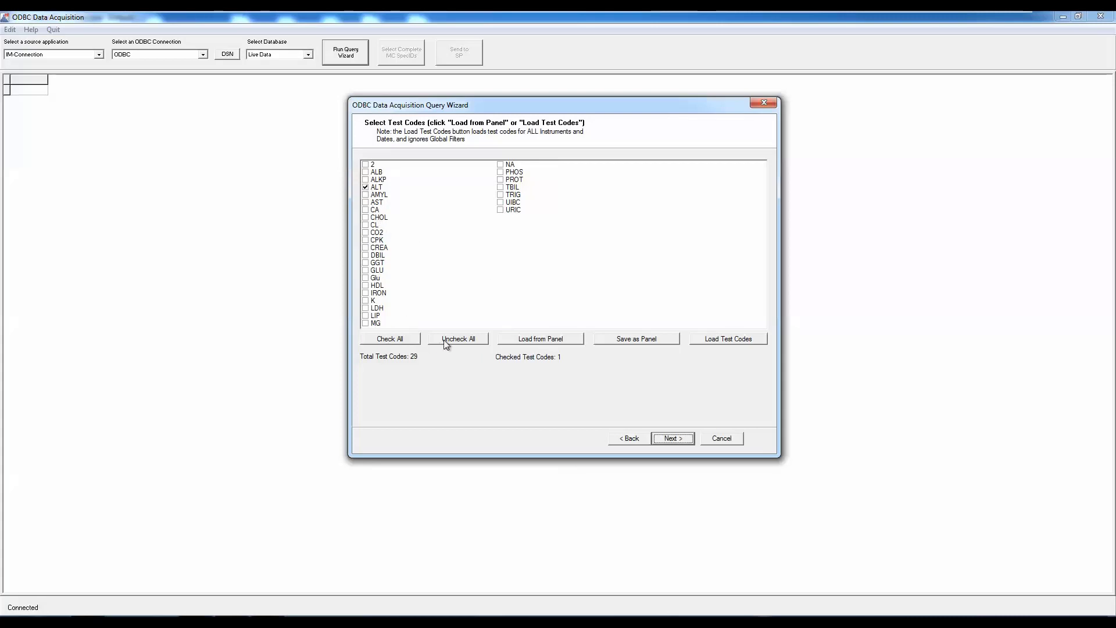
{"action": "left_click", "coordinate": [409, 339]}
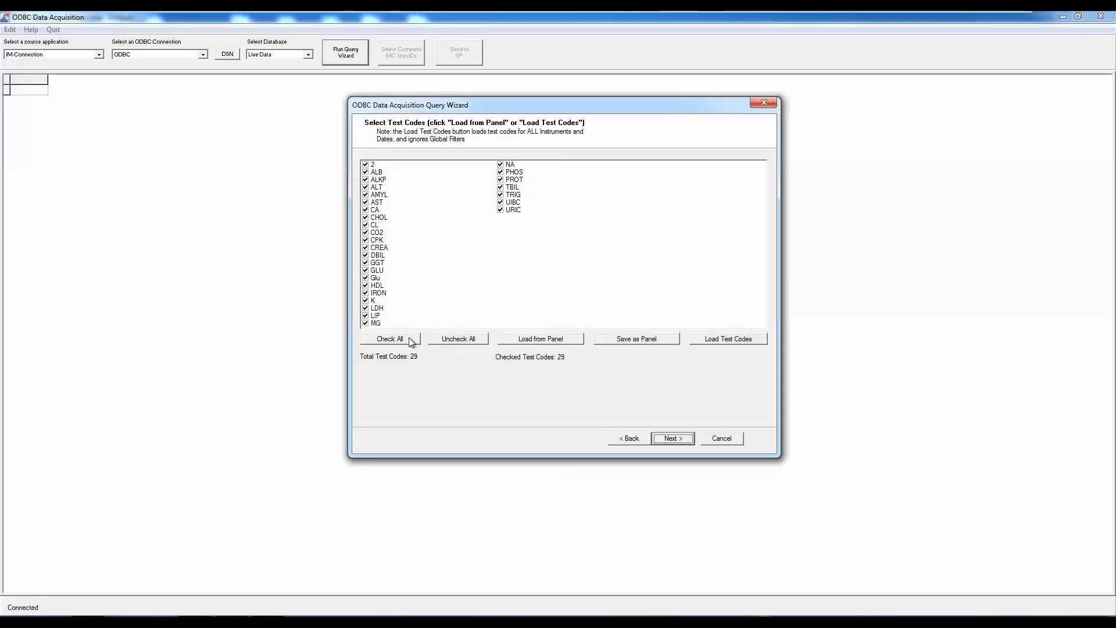
{"action": "left_click", "coordinate": [476, 340]}
{"action": "left_click", "coordinate": [365, 187]}
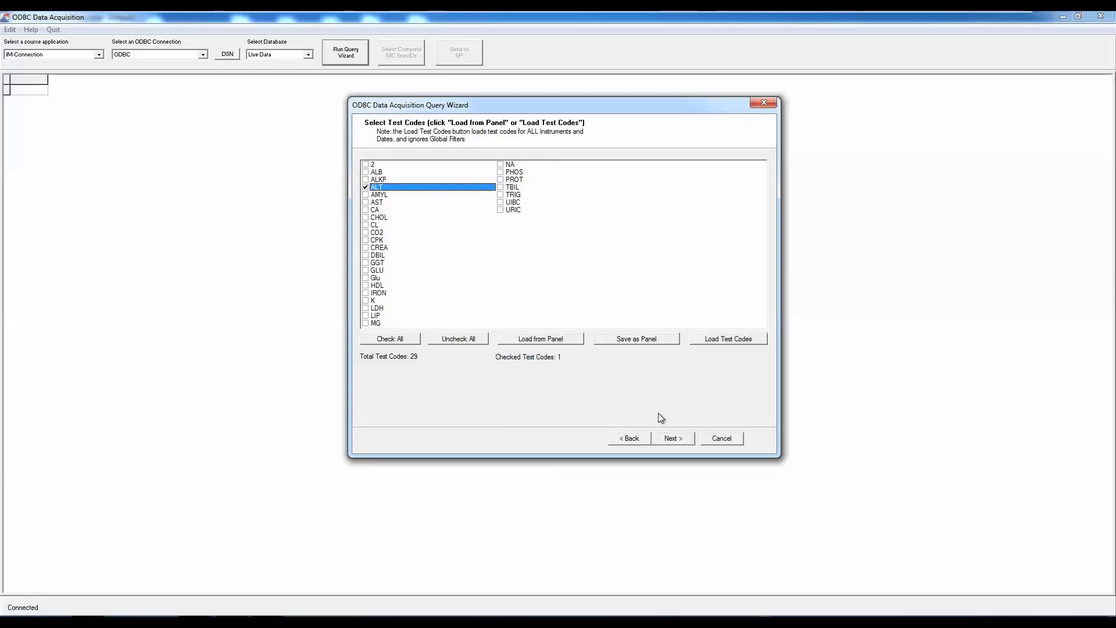
{"action": "left_click", "coordinate": [670, 439]}
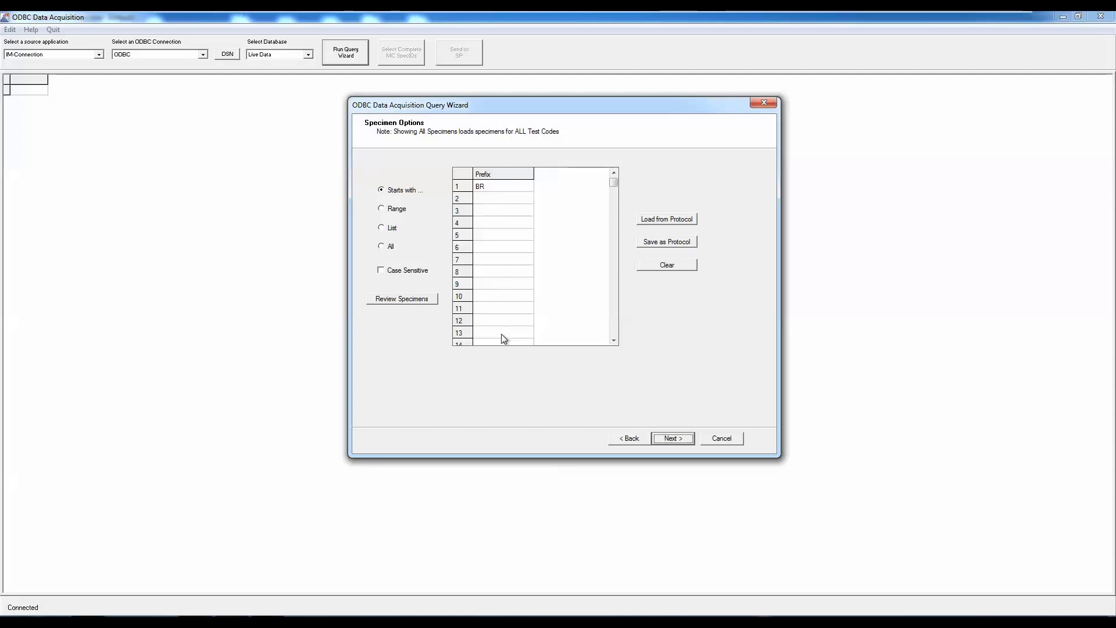
Compare the range and list specimen options, keep the starts-with filter using prefix BR, and finish the query wizard
{"action": "left_click", "coordinate": [400, 214]}
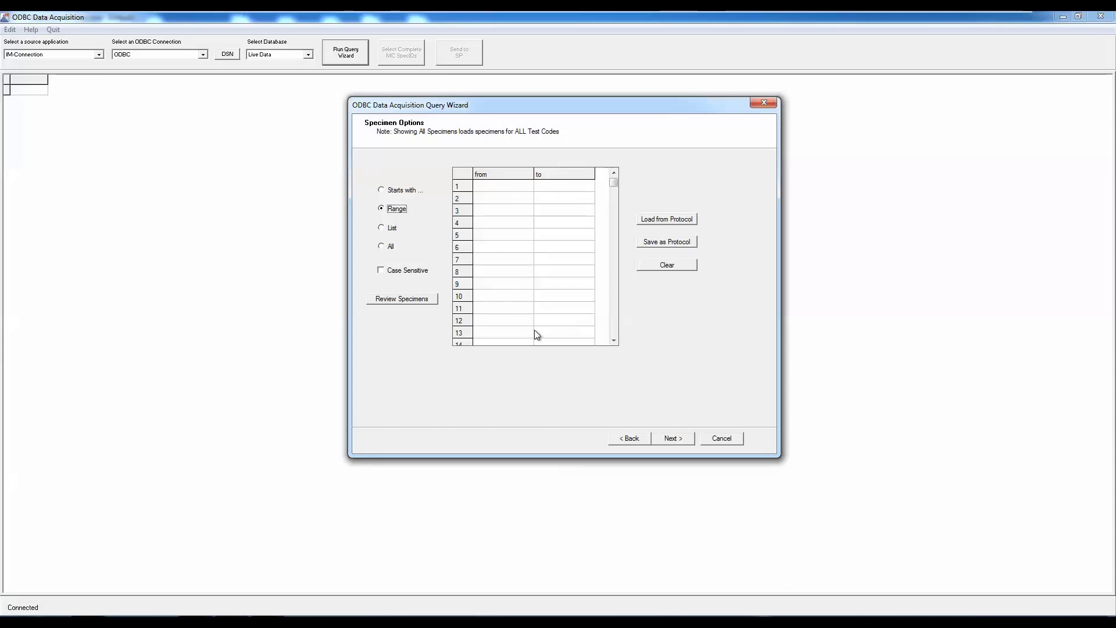
{"action": "left_click", "coordinate": [381, 228]}
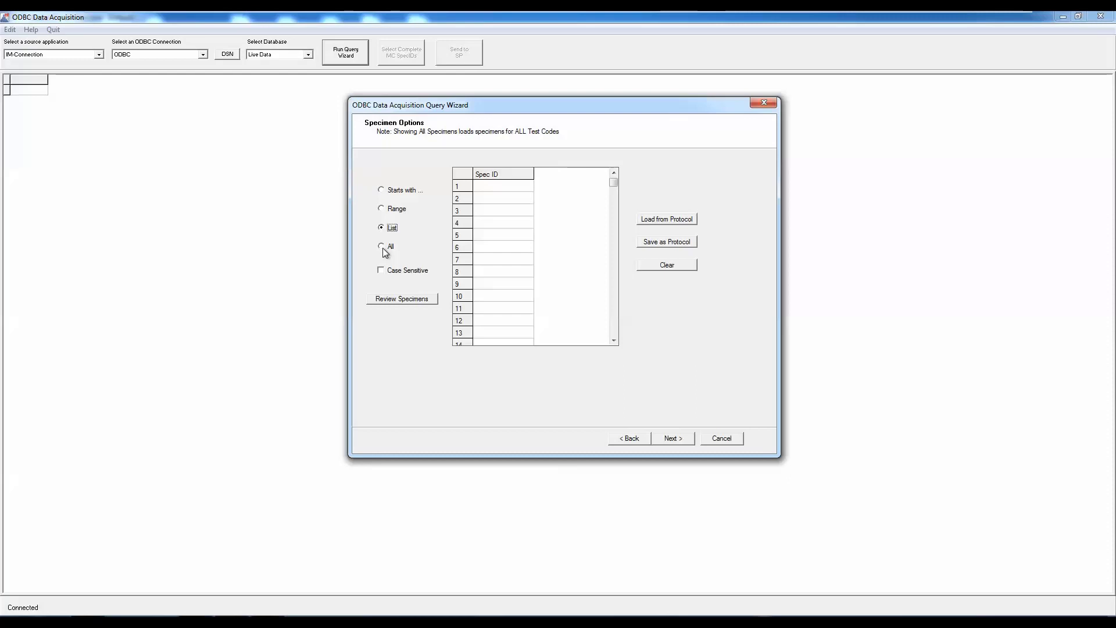
{"action": "left_click", "coordinate": [383, 192]}
{"action": "left_click", "coordinate": [672, 439]}
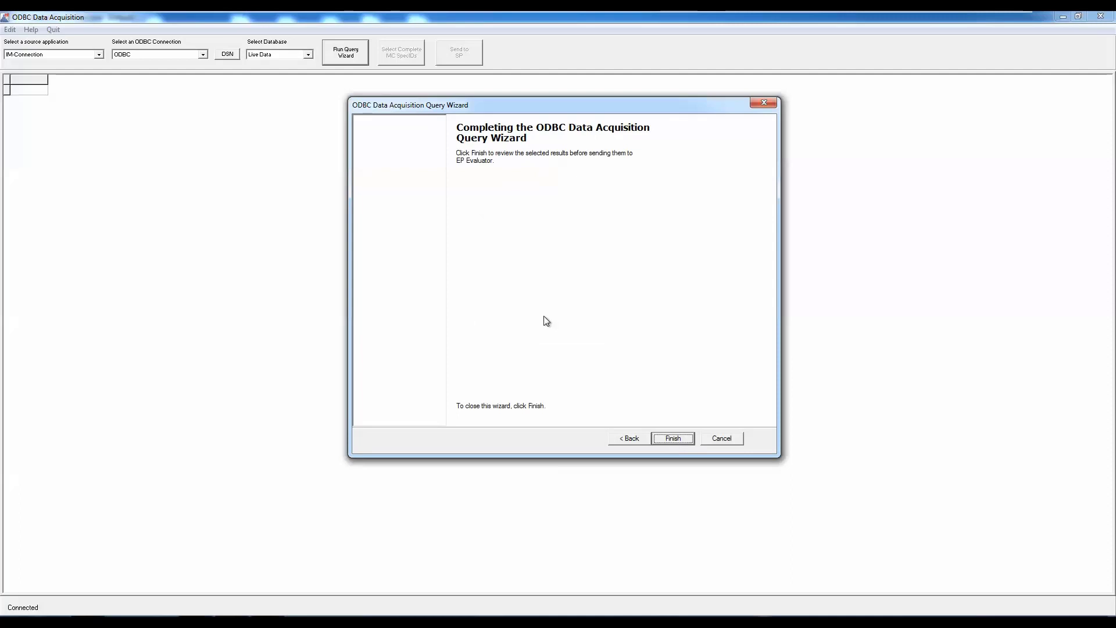
{"action": "left_click", "coordinate": [675, 440]}
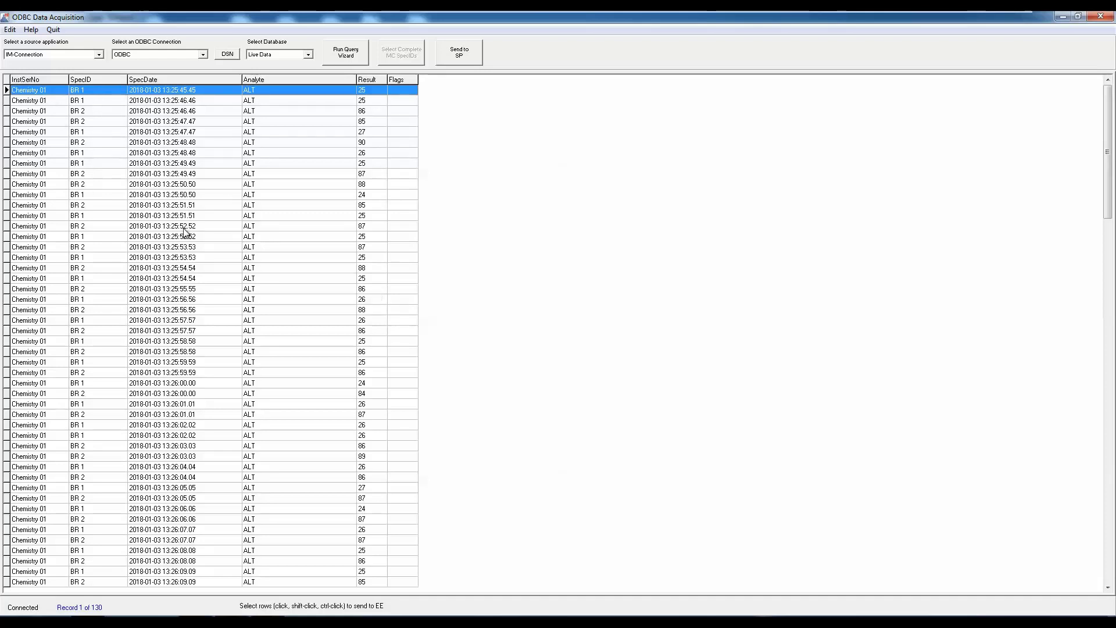
Send the queried results to Simple Precision and choose Roche as the instrument class
{"action": "left_click", "coordinate": [459, 55]}
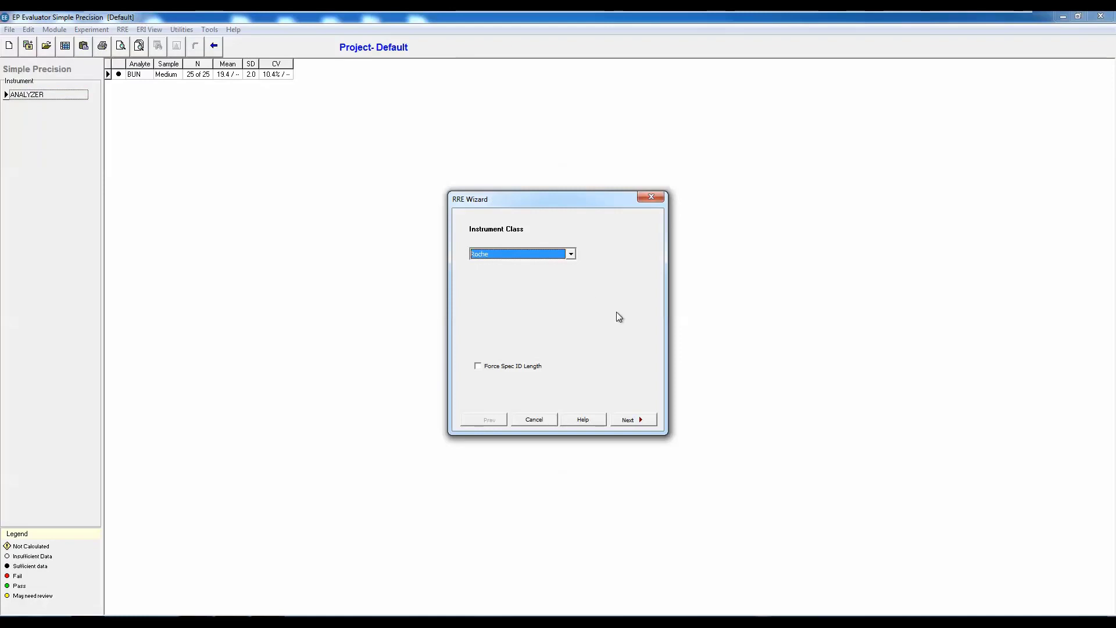
{"action": "left_click", "coordinate": [570, 255]}
{"action": "left_click", "coordinate": [517, 265]}
{"action": "left_click", "coordinate": [629, 421]}
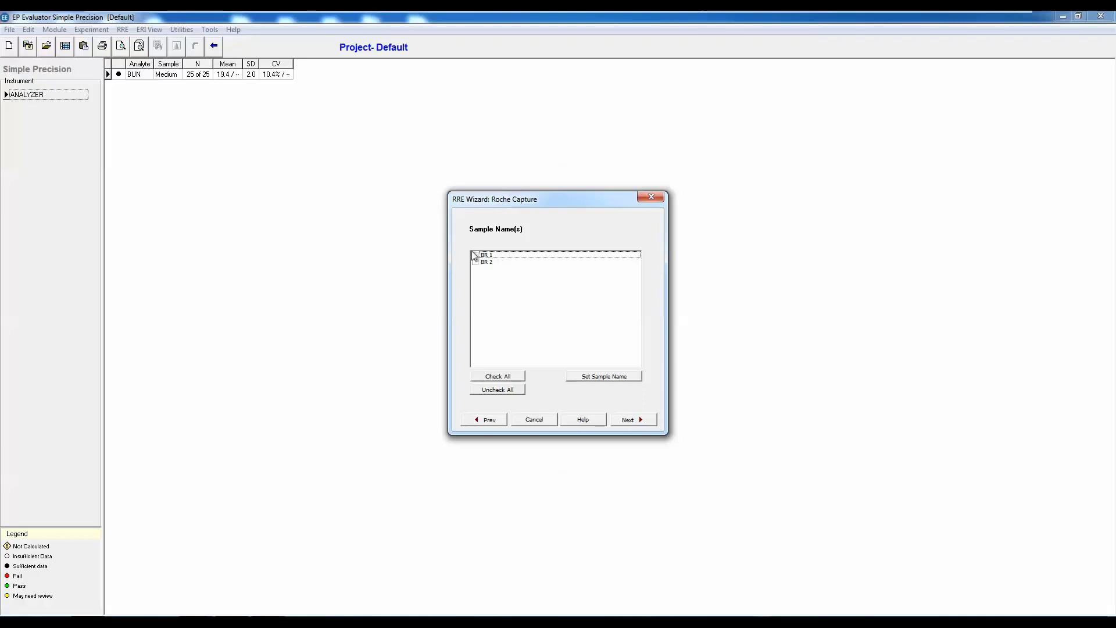
Include samples BR 1 and BR 2 in the capture, leaving the reagent, control and calibrator lots blank
{"action": "left_click", "coordinate": [476, 255]}
{"action": "left_click", "coordinate": [475, 263]}
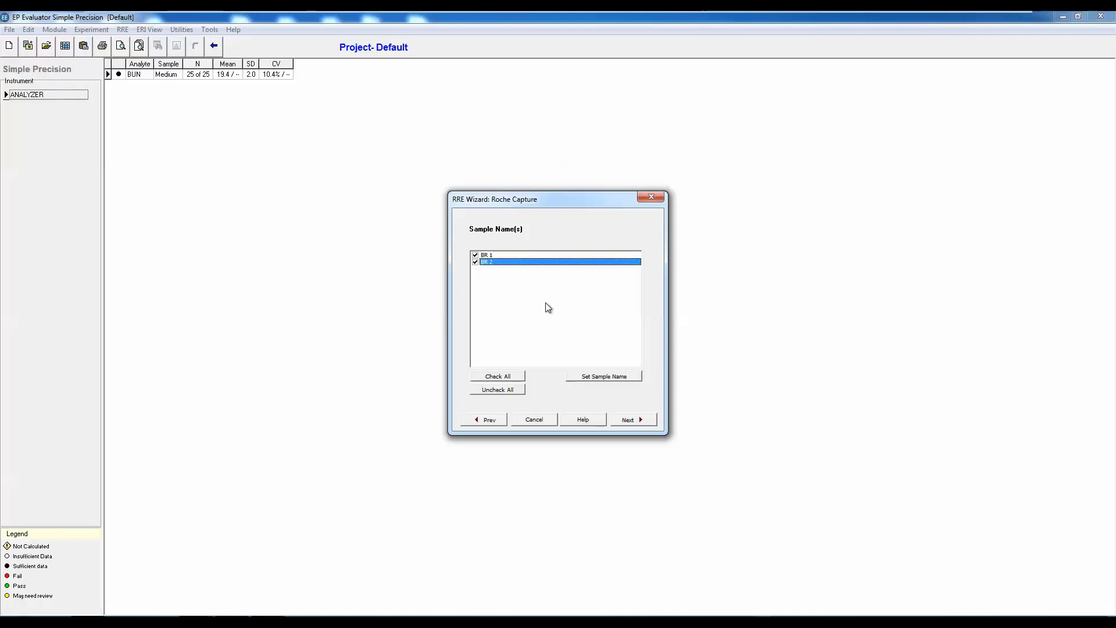
{"action": "left_click", "coordinate": [629, 424]}
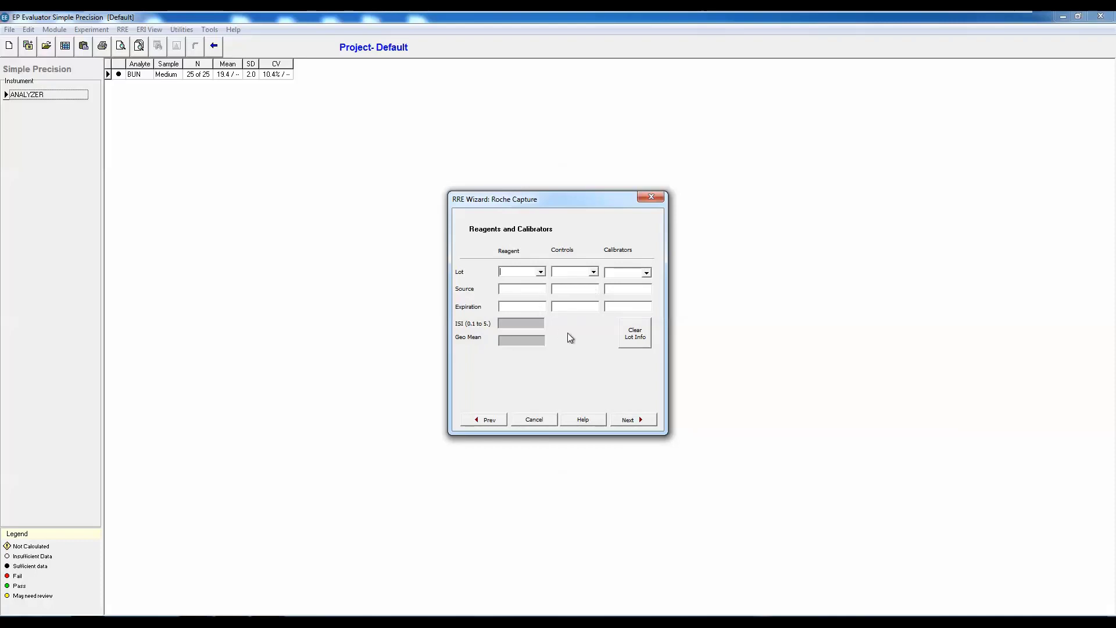
{"action": "left_click", "coordinate": [632, 421]}
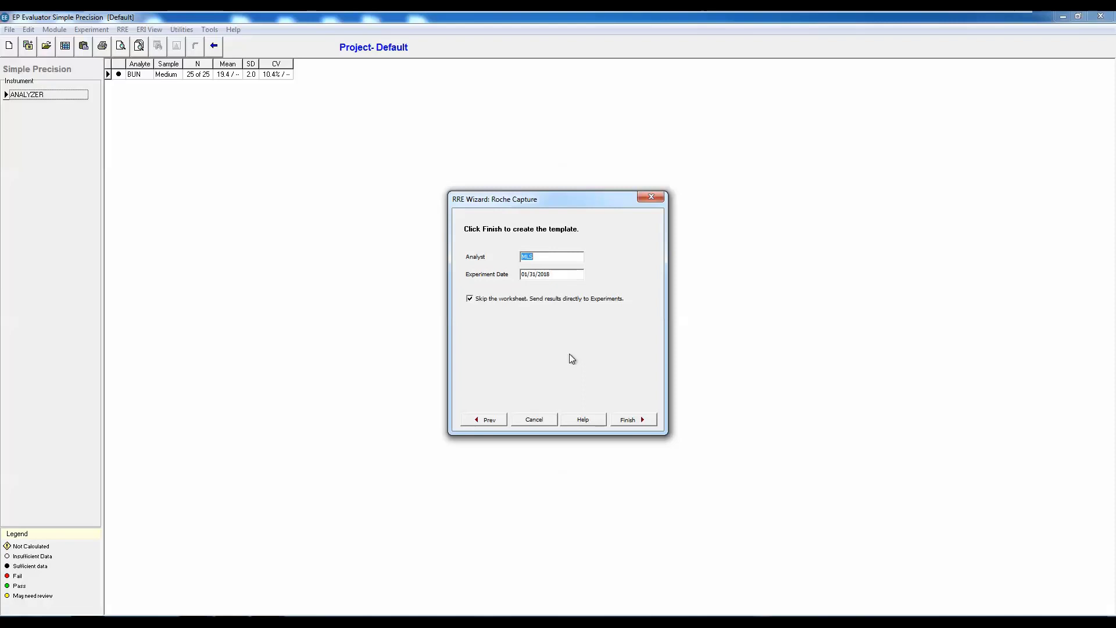
Create the experiments directly without the worksheet, accept the parameters with no comment, and dismiss the activity log
{"action": "left_click", "coordinate": [627, 421]}
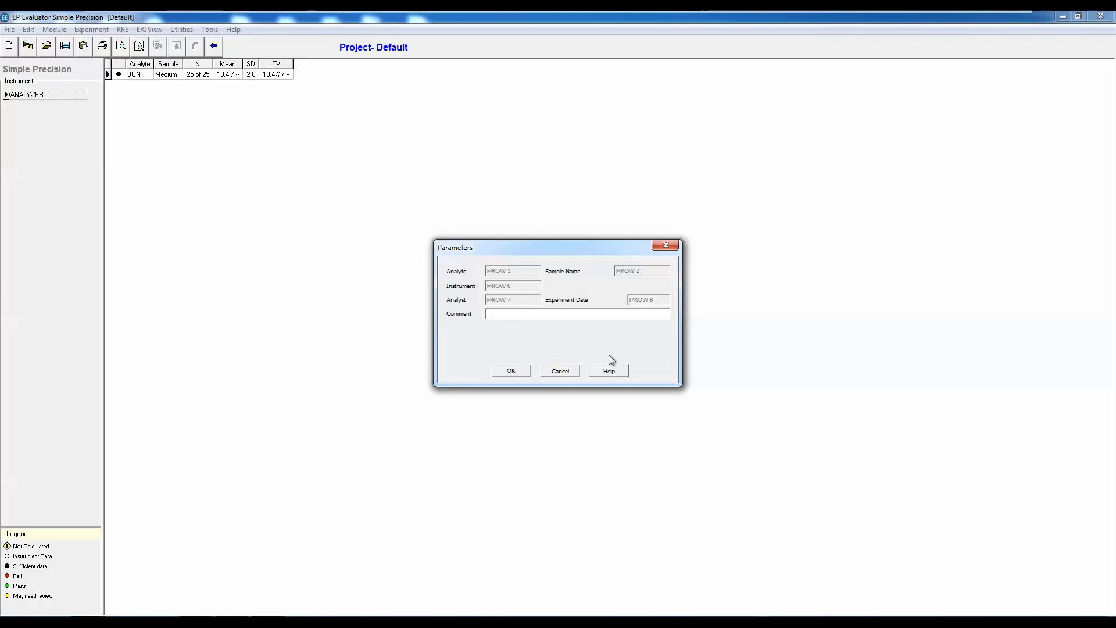
{"action": "left_click", "coordinate": [508, 372]}
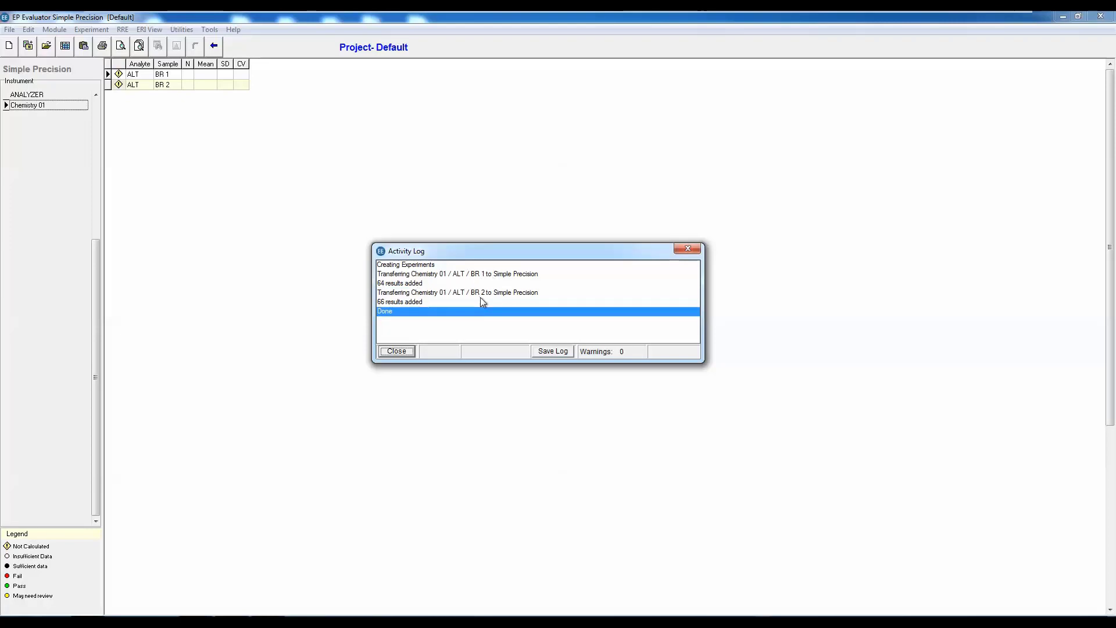
{"action": "left_click", "coordinate": [396, 351]}
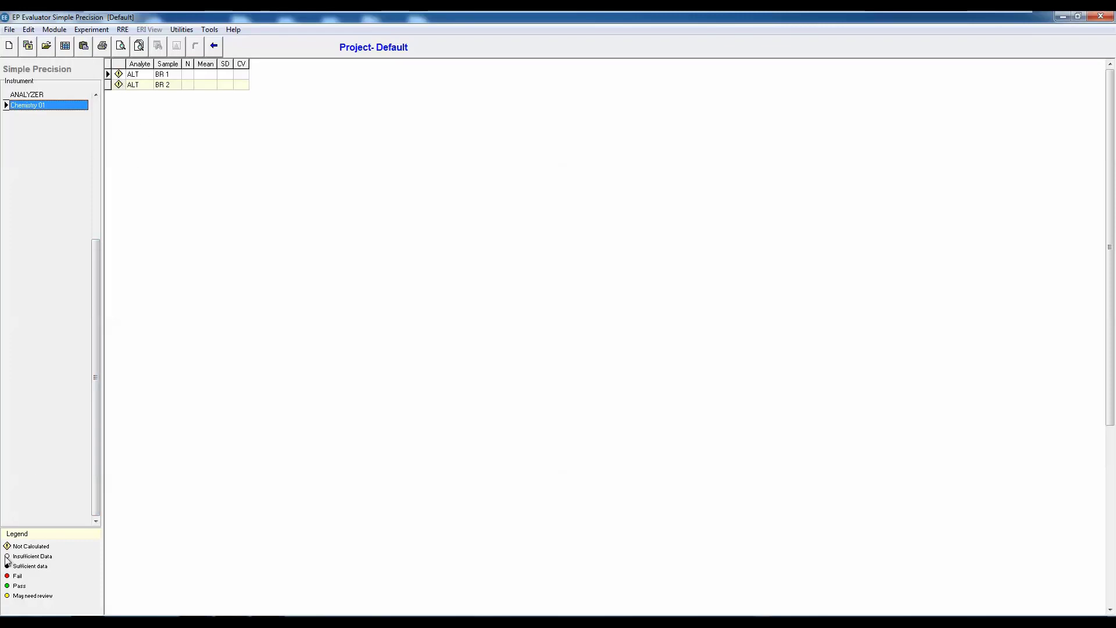
Calculate the ALT BR 1 experiment, accept its parameters with the precision verification goal mode at None, and return to the experiment list
{"action": "double_click", "coordinate": [119, 75]}
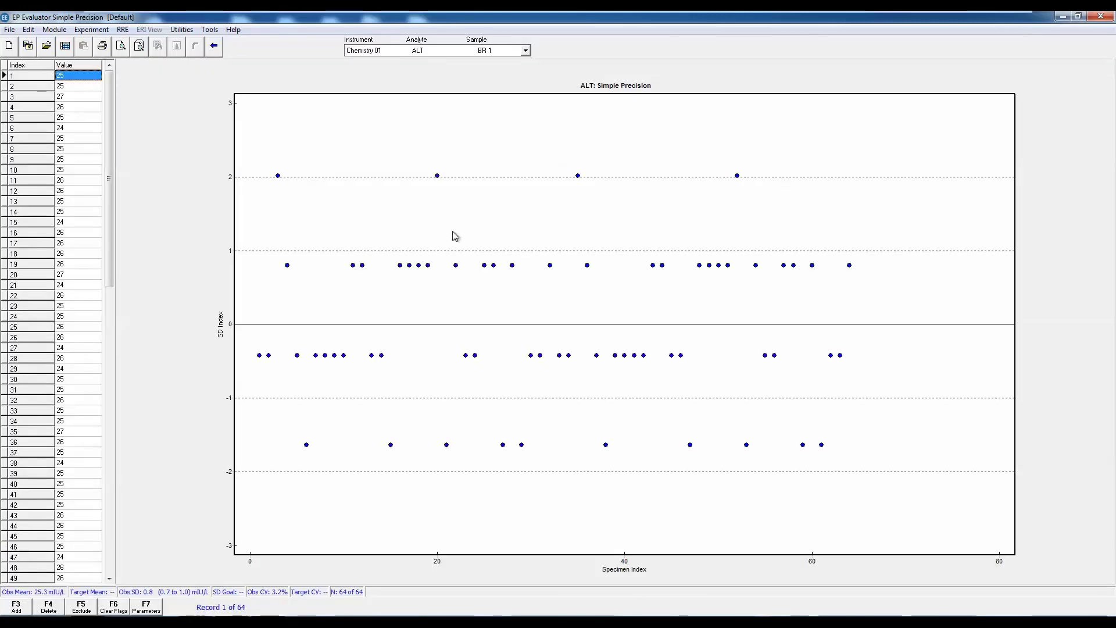
{"action": "left_click", "coordinate": [147, 608]}
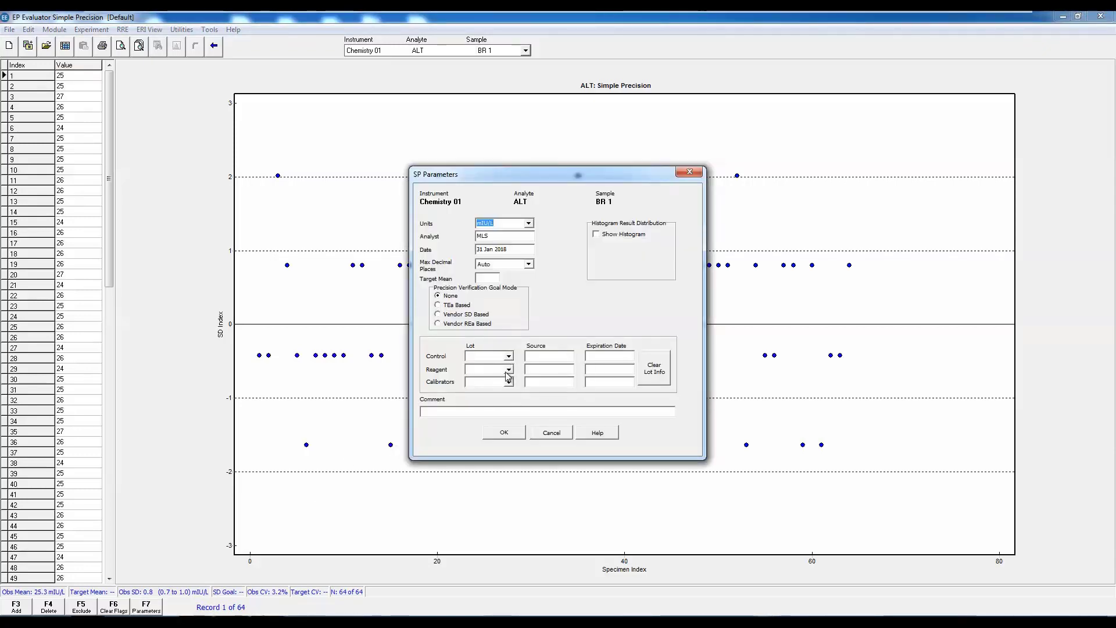
{"action": "left_click", "coordinate": [464, 307]}
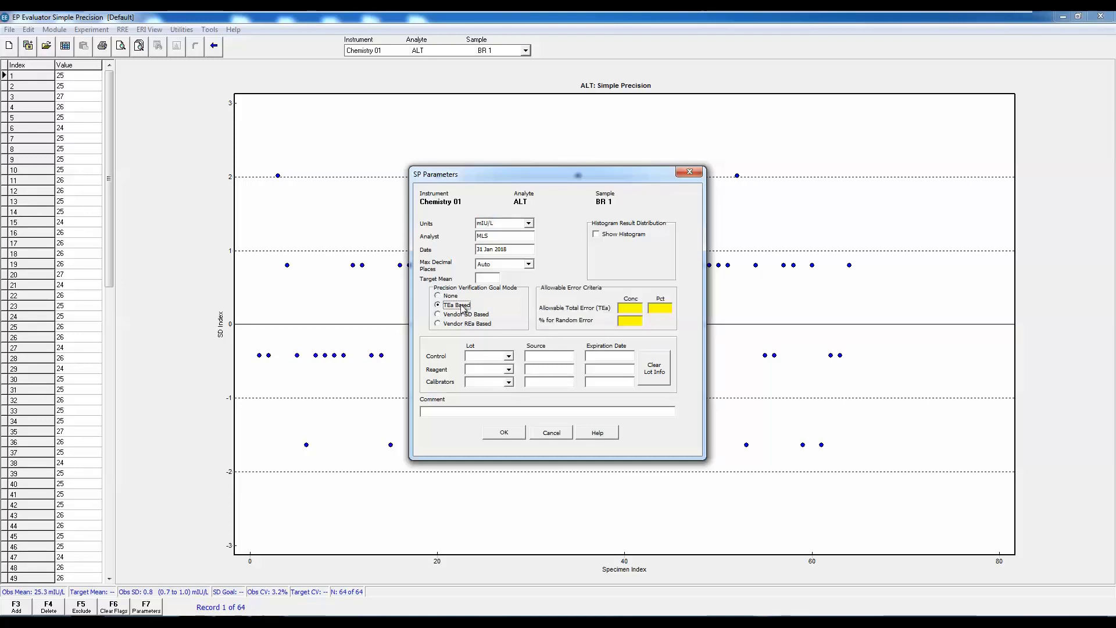
{"action": "left_click", "coordinate": [451, 296]}
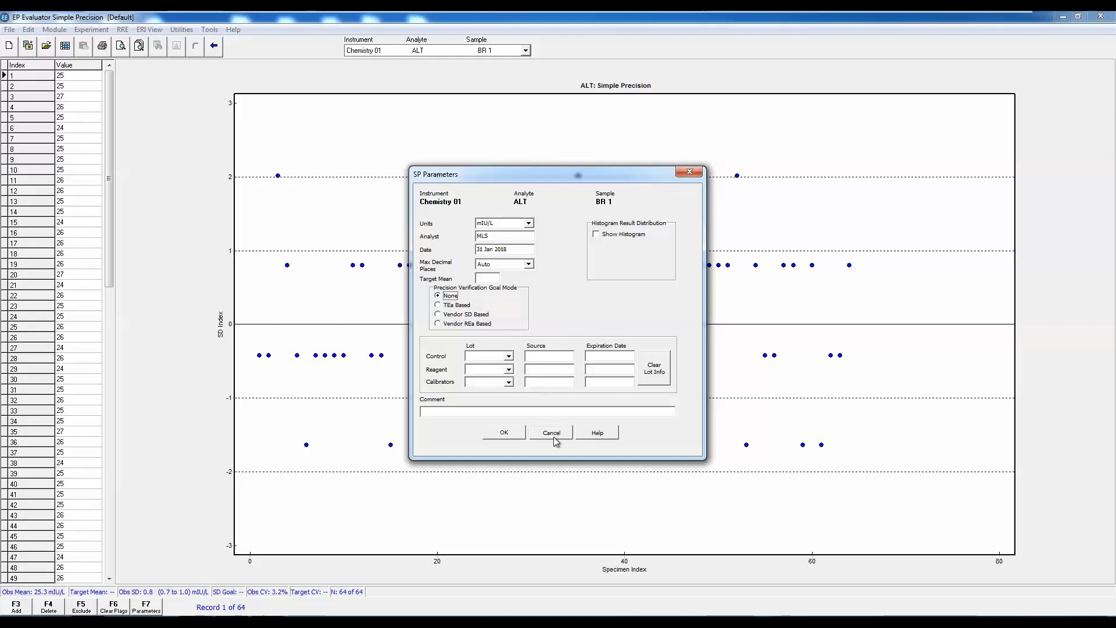
{"action": "left_click", "coordinate": [512, 435]}
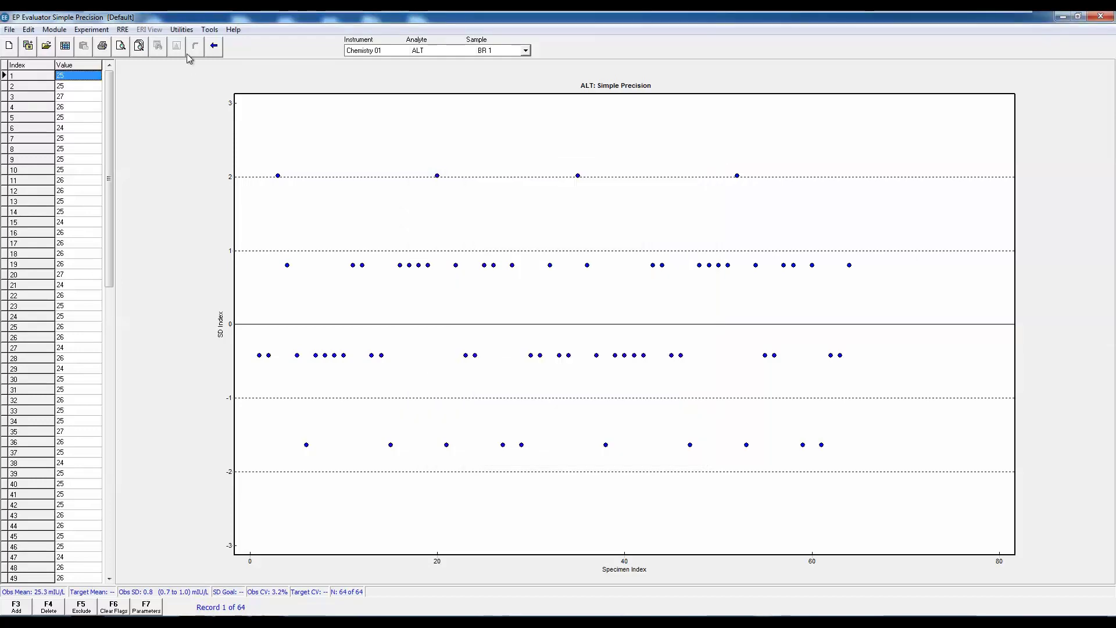
{"action": "left_click", "coordinate": [214, 46]}
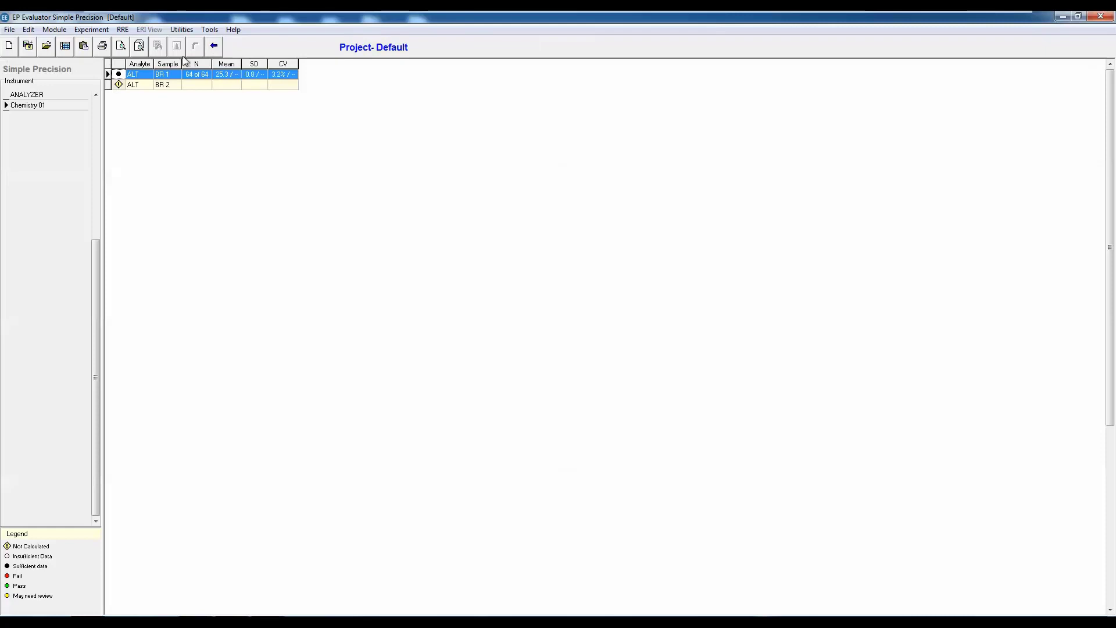
Calculate the ALT BR 2 experiment, review its precision plot, and go back to the Statistical Modules screen
{"action": "double_click", "coordinate": [124, 85]}
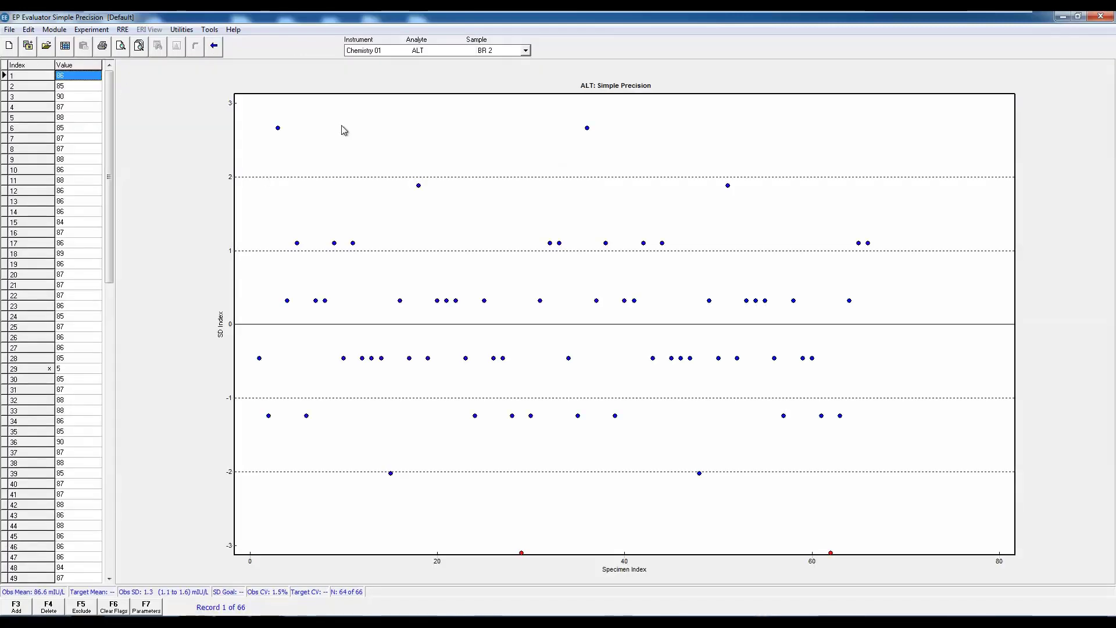
{"action": "left_click", "coordinate": [214, 47]}
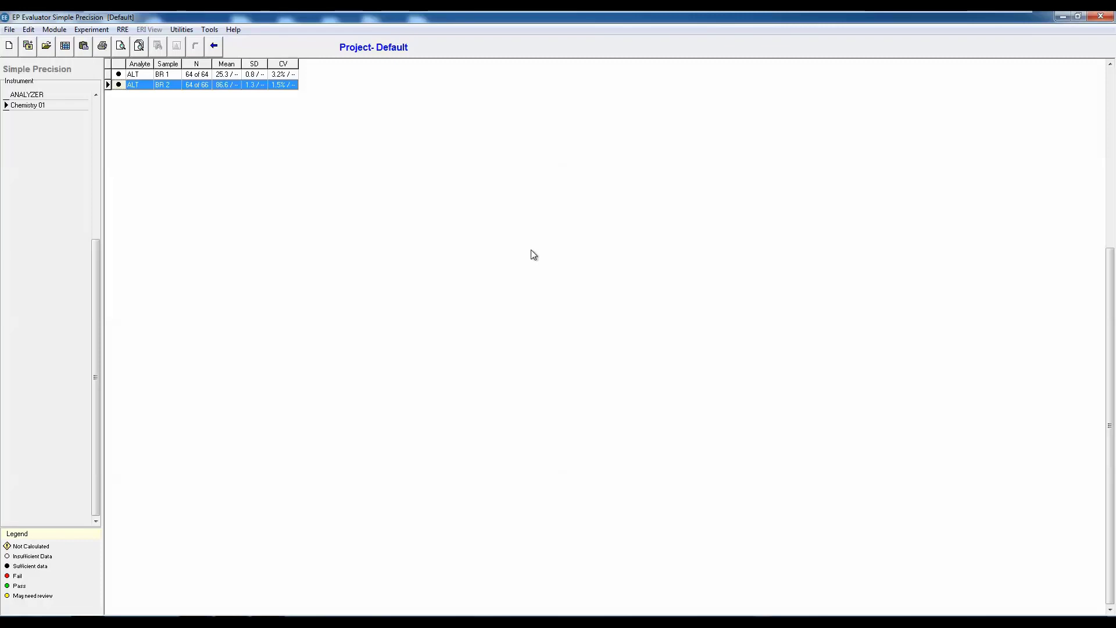
{"action": "left_click", "coordinate": [209, 47]}
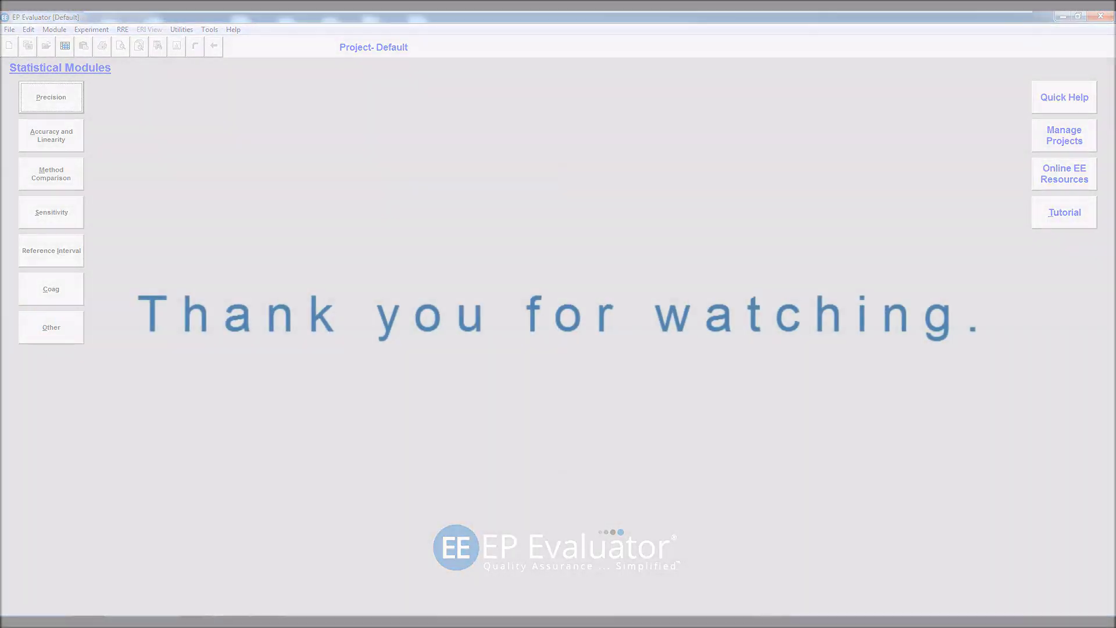